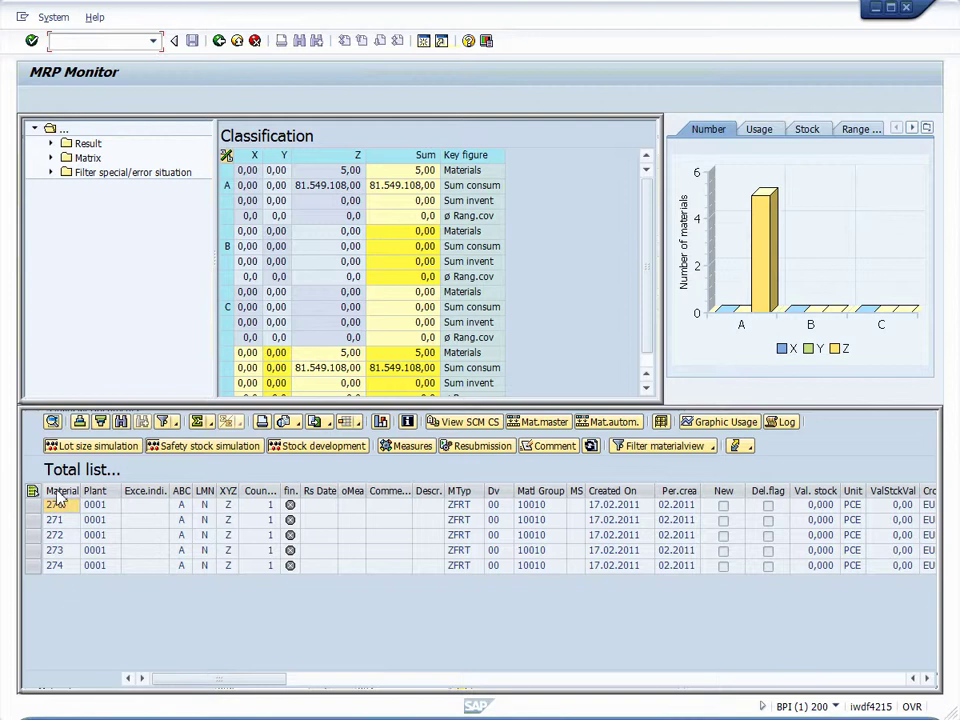
Step: Select all five materials in the total list and start the safety stock simulation for them
{"action": "left_click", "coordinate": [32, 491]}
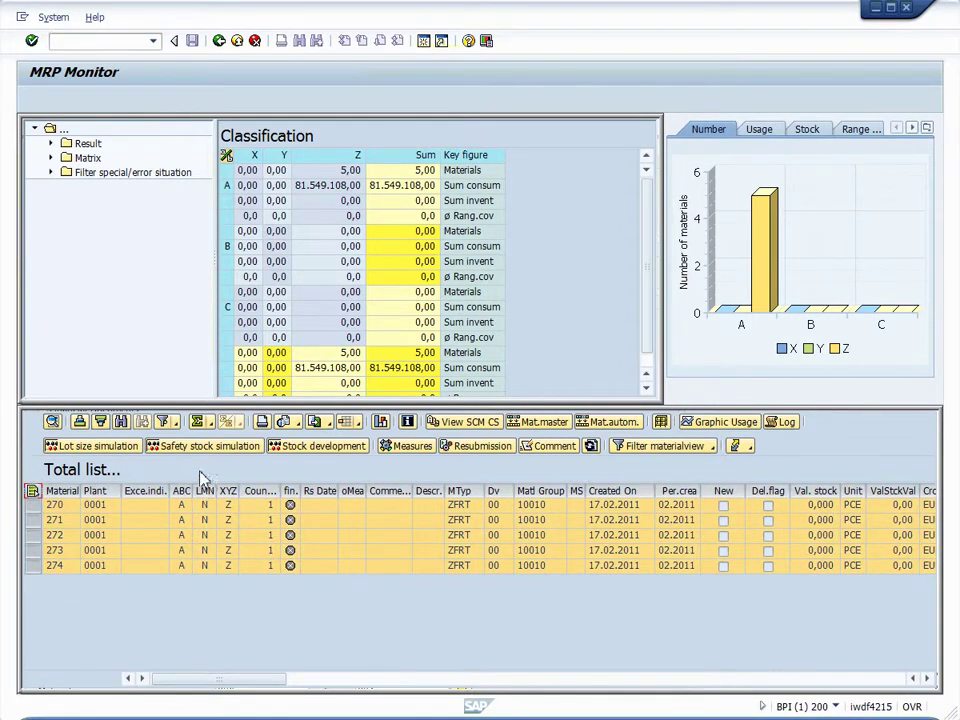
{"action": "left_click", "coordinate": [221, 446]}
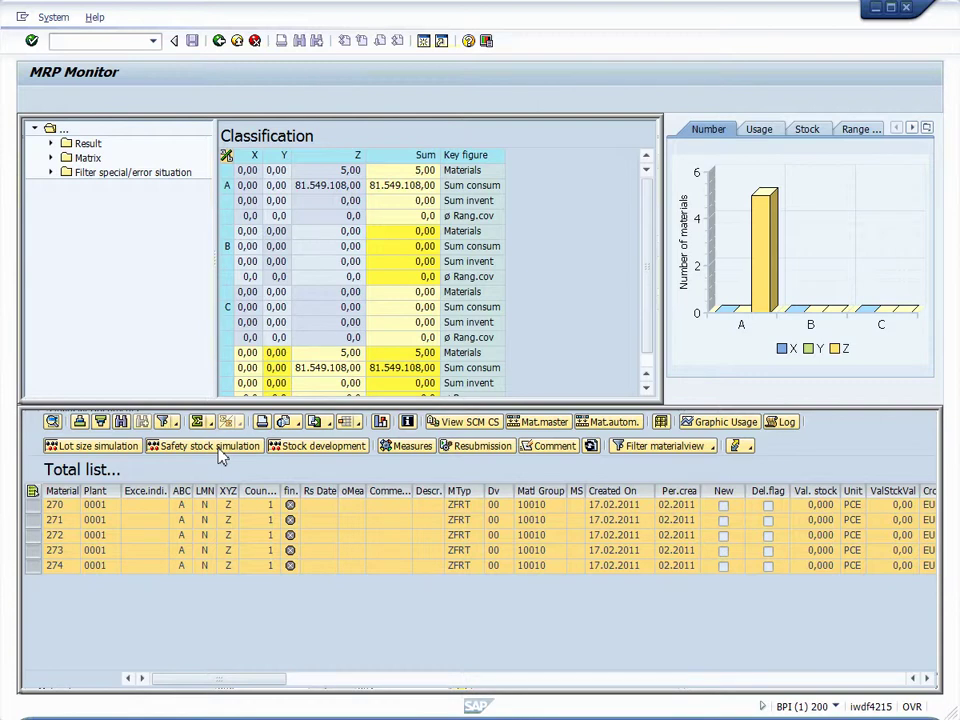
{"action": "left_click", "coordinate": [210, 446]}
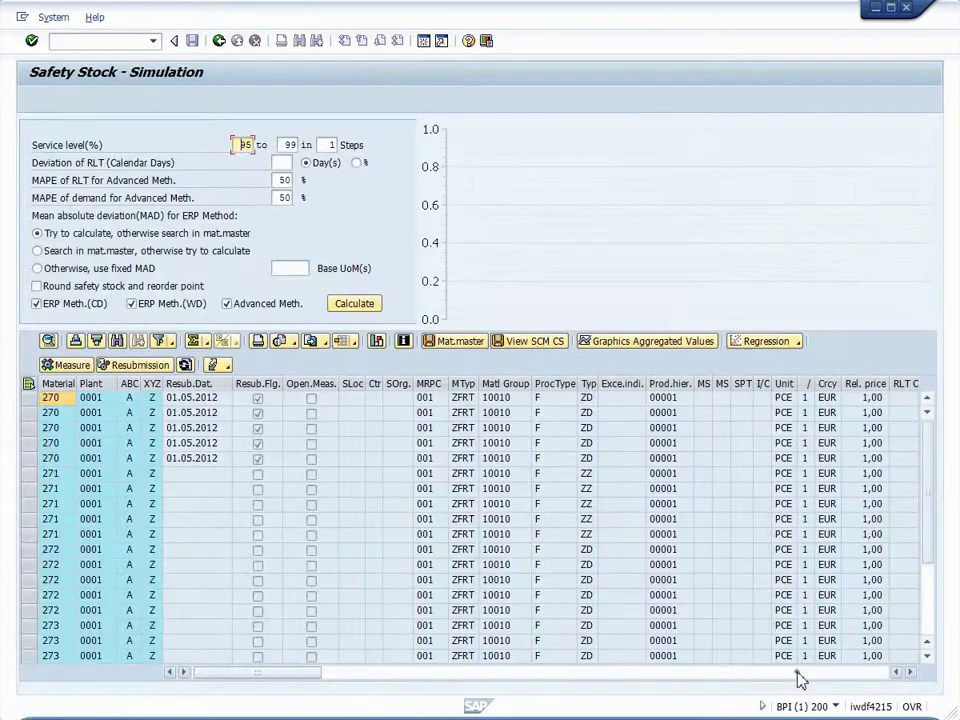
Step: Set the lower service level to 90 %, recalculate, and view the simulated safety stock columns
{"action": "left_click", "coordinate": [798, 674]}
{"action": "left_click", "coordinate": [798, 674]}
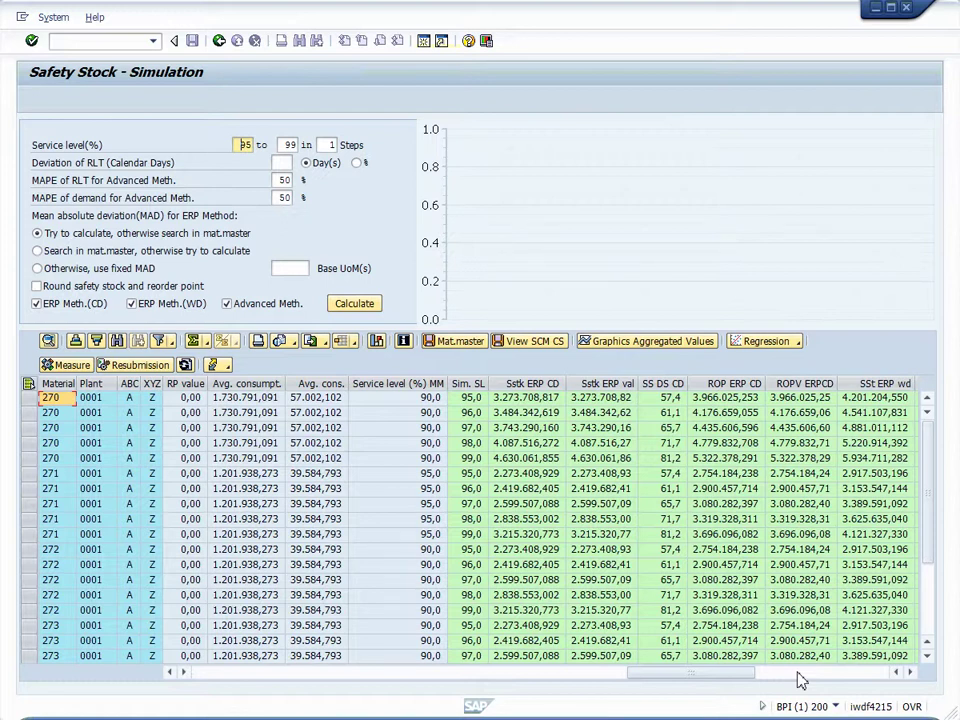
{"action": "type", "text": "90"}
{"action": "key", "text": "Return"}
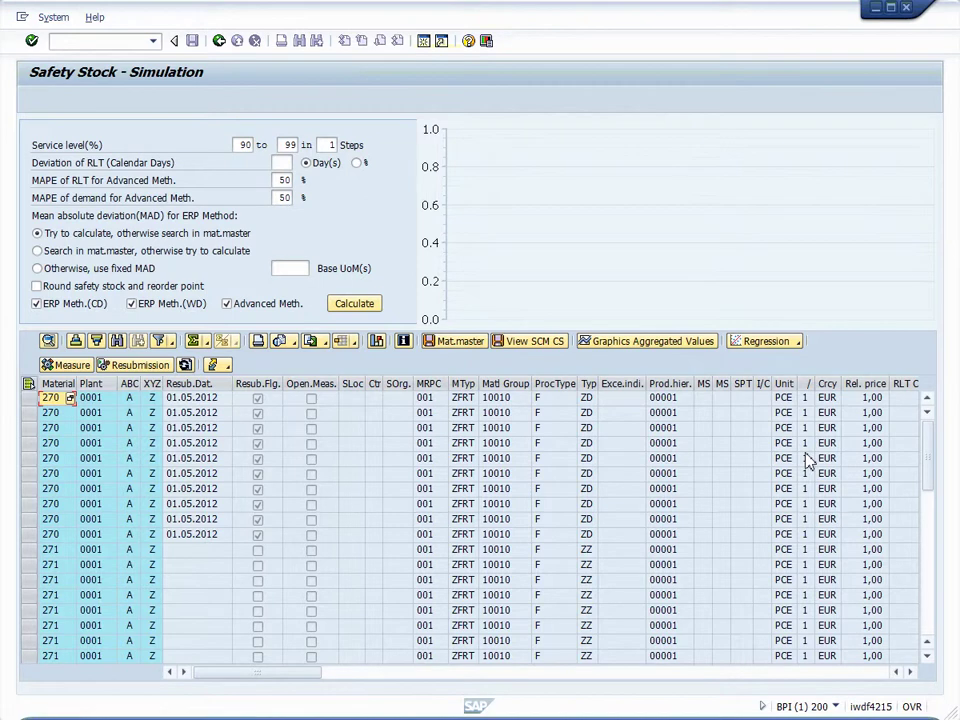
{"action": "left_click", "coordinate": [843, 673]}
{"action": "left_click", "coordinate": [843, 673]}
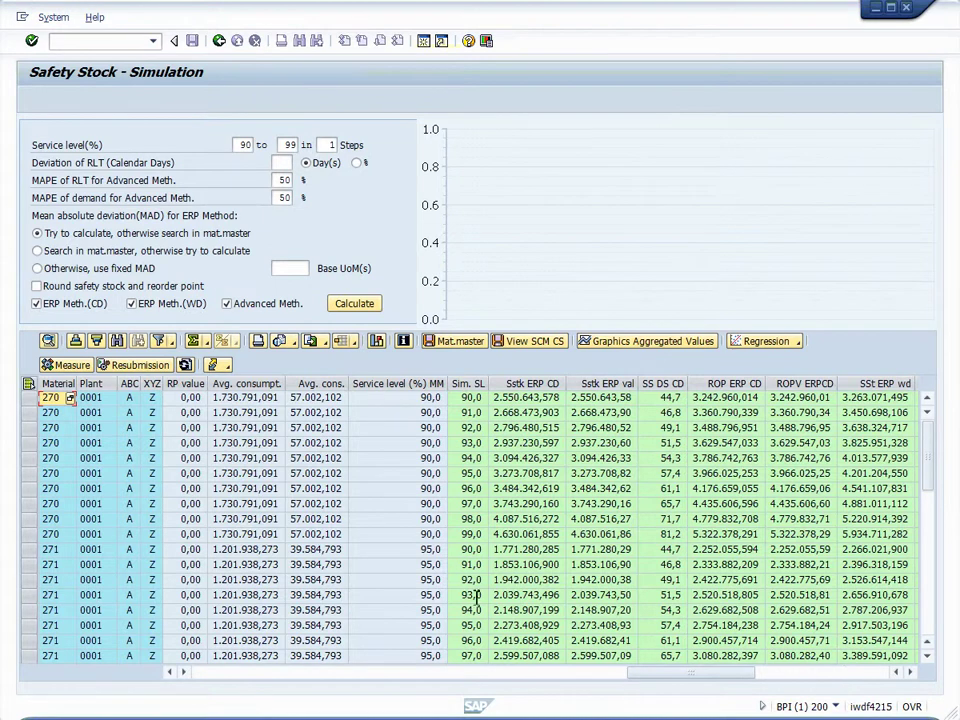
Step: Set the lower service level to 95 % and recalculate the simulation
{"action": "double_click", "coordinate": [245, 146]}
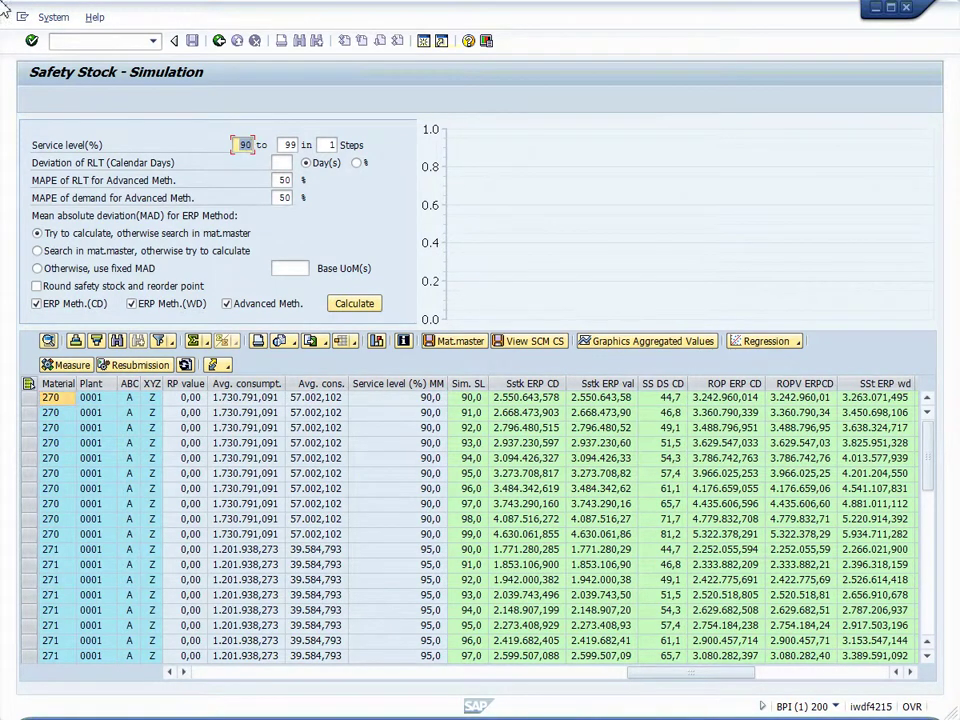
{"action": "type", "text": "95"}
{"action": "key", "text": "Return"}
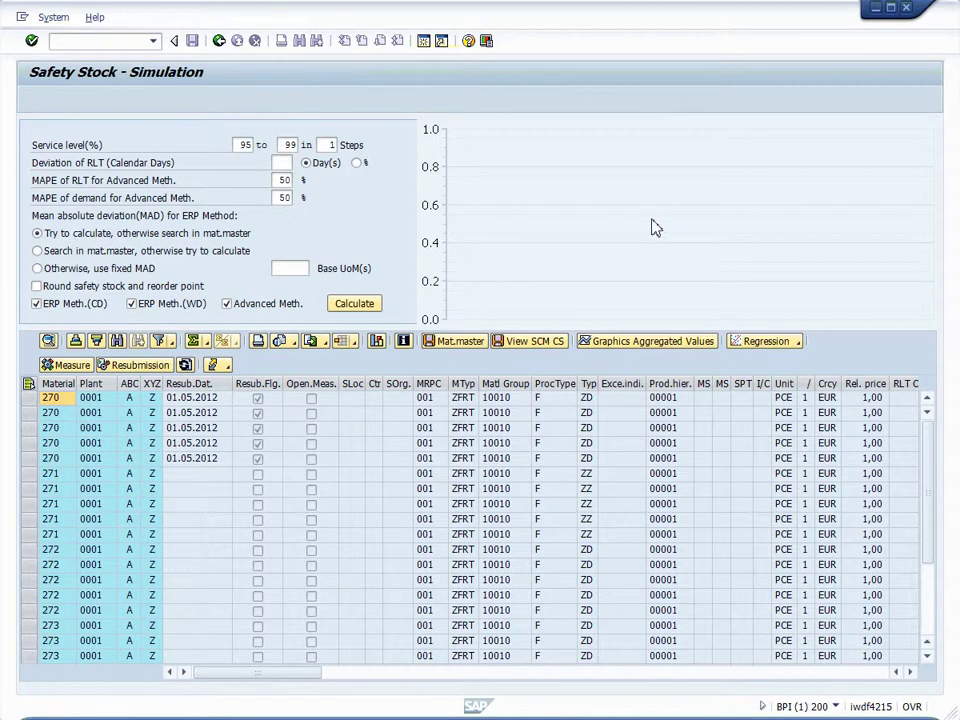
Step: Look at the displayed columns in the simulation list's layout settings, and close them without changes
{"action": "left_click", "coordinate": [356, 341]}
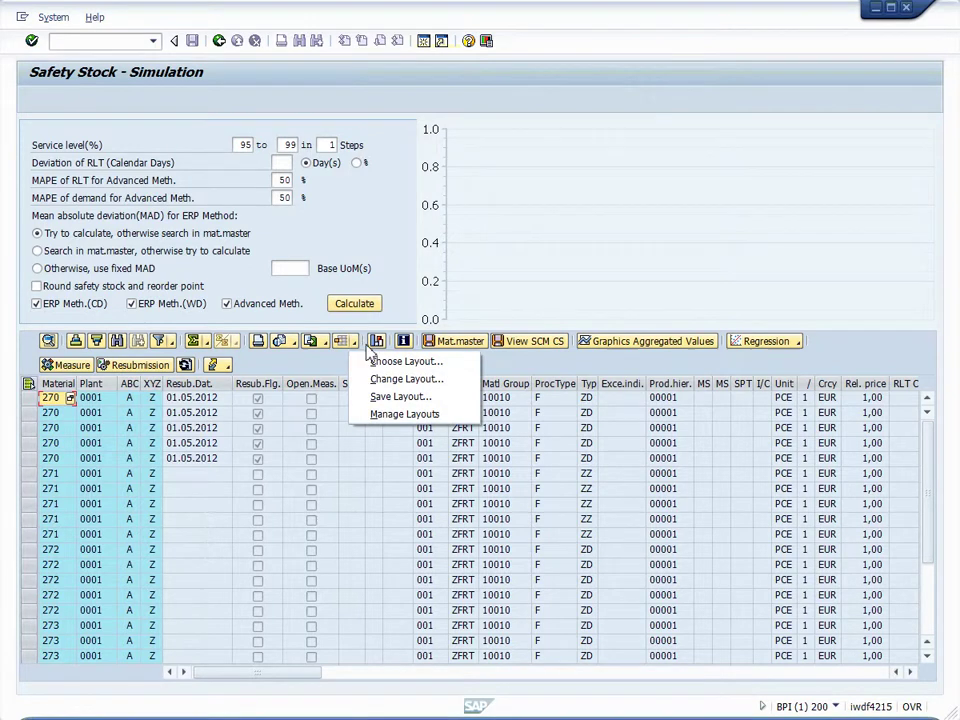
{"action": "left_click", "coordinate": [376, 379]}
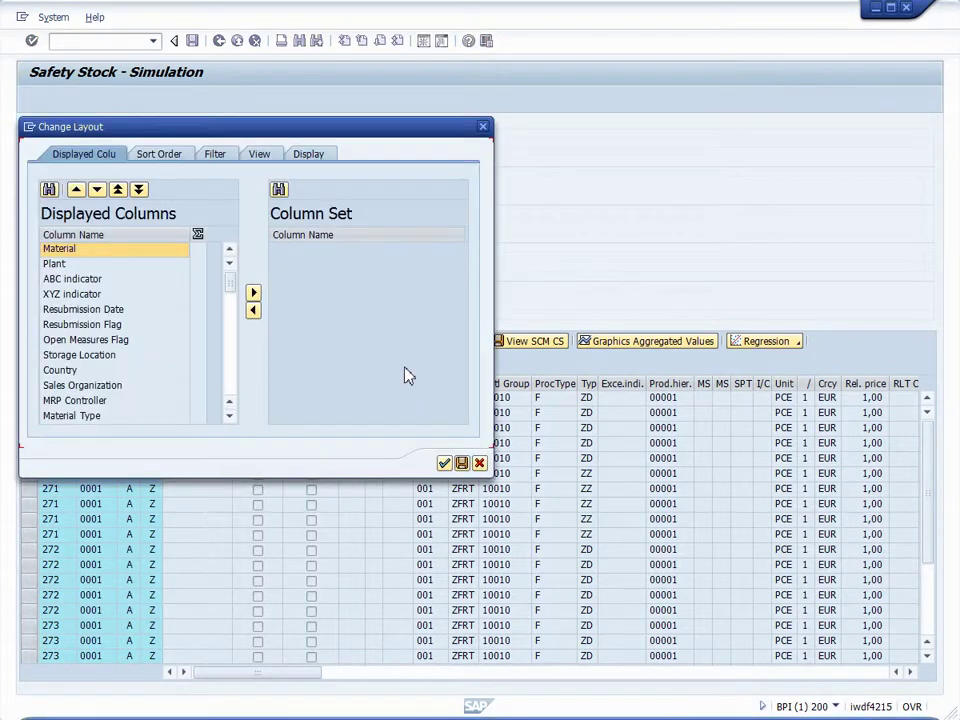
{"action": "left_click", "coordinate": [484, 128]}
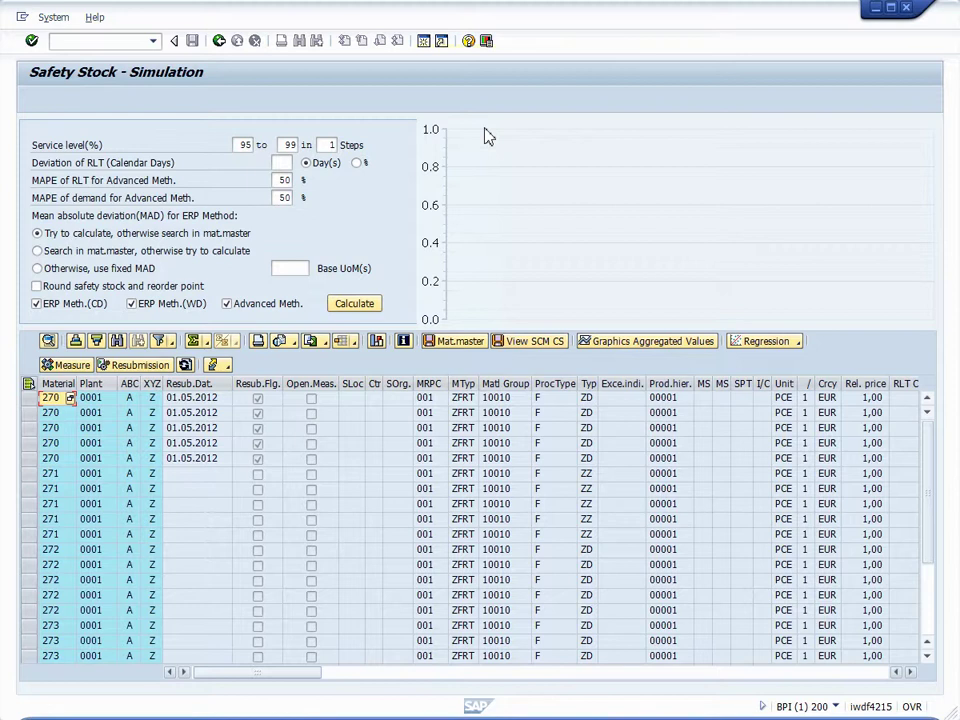
Step: Examine the lead time, MAD, MAPE, current safety stock, consumption and calendar-day ERP columns in the simulation list
{"action": "left_click", "coordinate": [776, 674]}
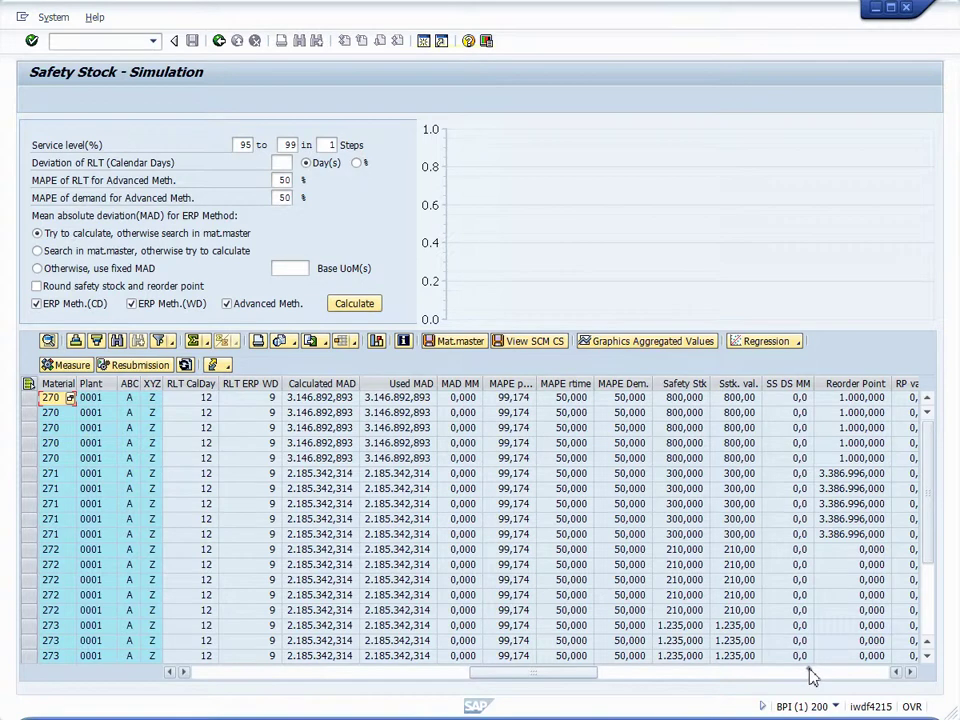
{"action": "left_click", "coordinate": [810, 673]}
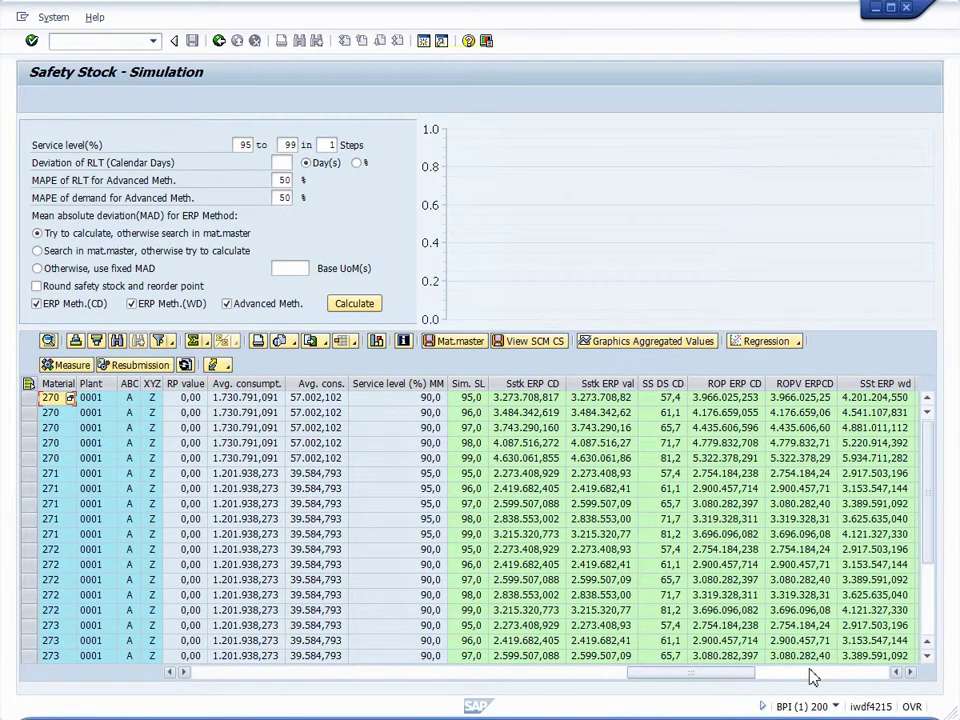
{"action": "left_click", "coordinate": [383, 674]}
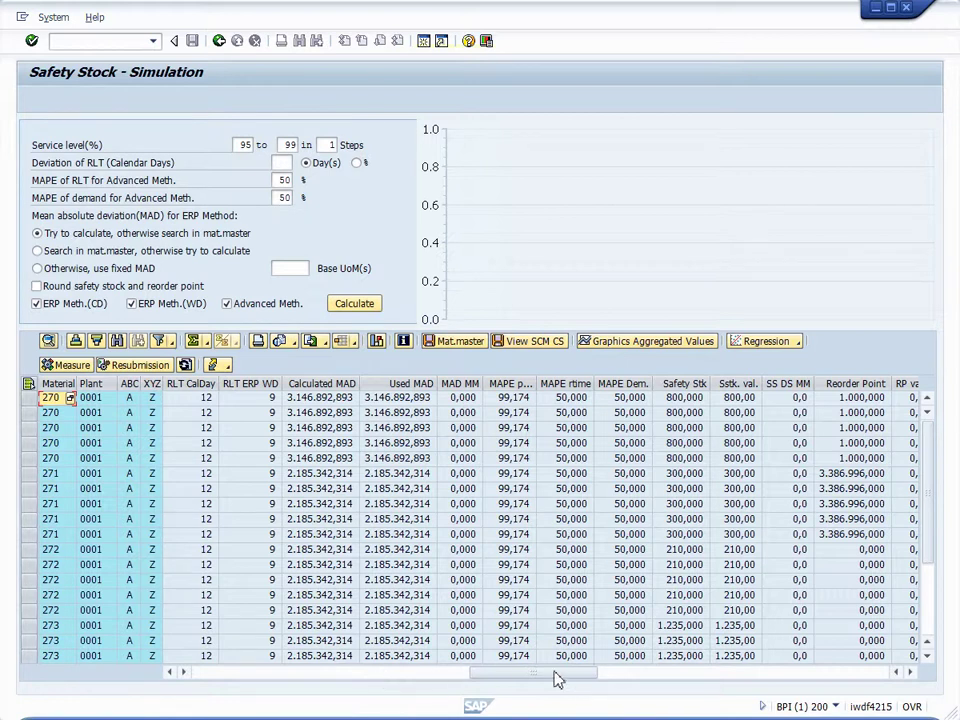
{"action": "left_click", "coordinate": [911, 672]}
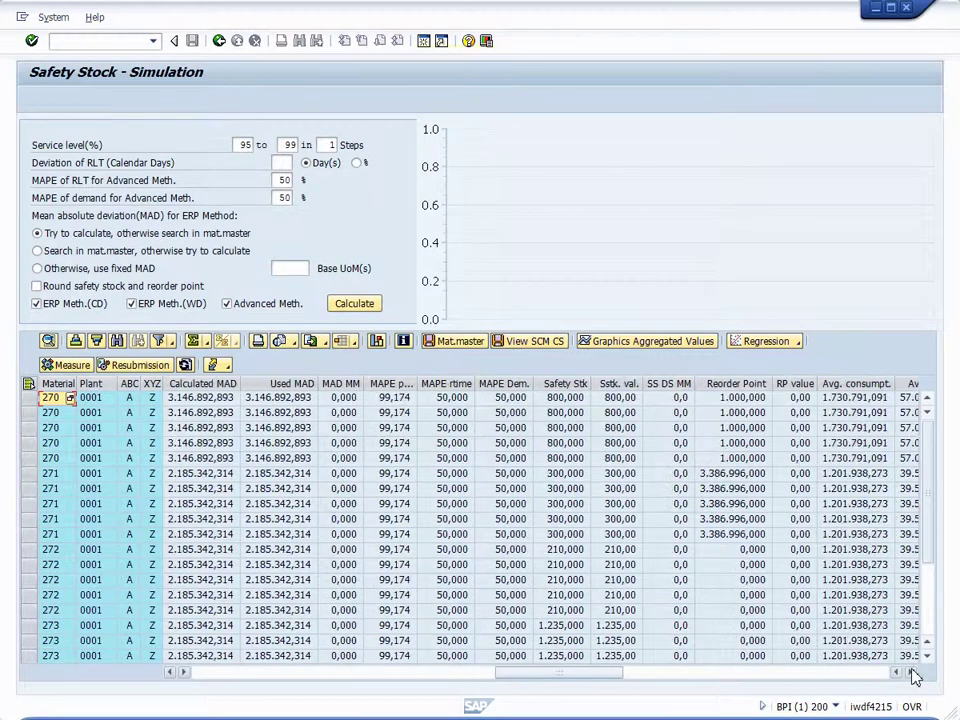
{"action": "left_click", "coordinate": [911, 672]}
{"action": "left_click", "coordinate": [911, 672]}
{"action": "left_click", "coordinate": [909, 673]}
{"action": "left_click", "coordinate": [911, 672]}
{"action": "left_click", "coordinate": [896, 672]}
{"action": "left_click", "coordinate": [896, 672]}
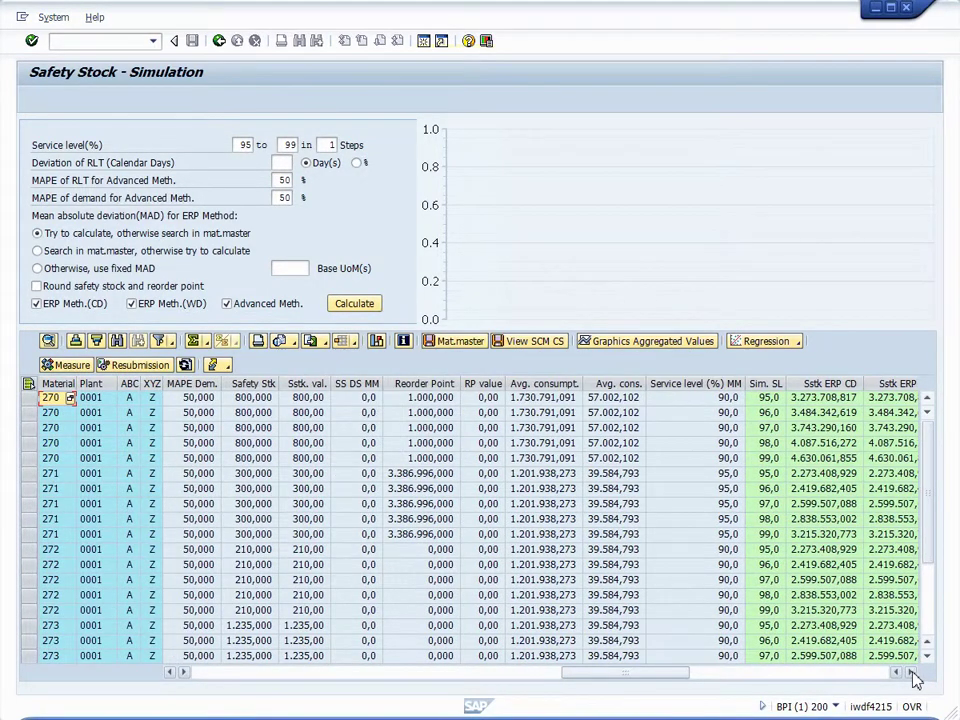
{"action": "left_click", "coordinate": [912, 673]}
{"action": "left_click", "coordinate": [911, 673]}
{"action": "left_click", "coordinate": [911, 673]}
{"action": "left_click", "coordinate": [911, 673]}
{"action": "left_click", "coordinate": [911, 673]}
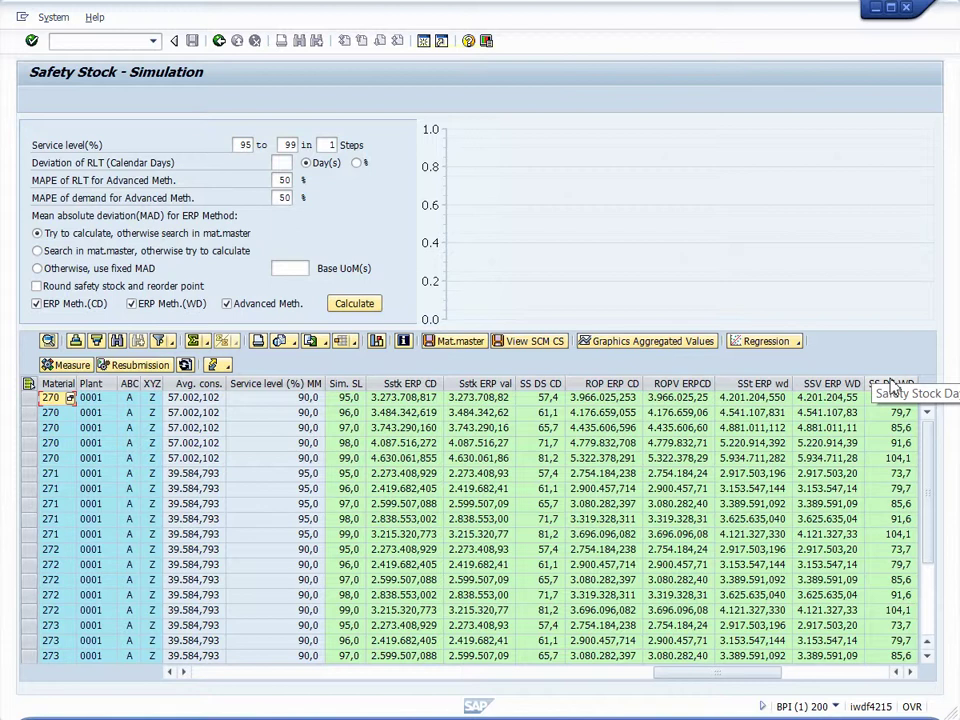
Step: Examine the work-day ERP and advanced method safety stock and reorder point columns
{"action": "left_click", "coordinate": [909, 676]}
{"action": "left_click", "coordinate": [909, 676]}
{"action": "left_click", "coordinate": [909, 676]}
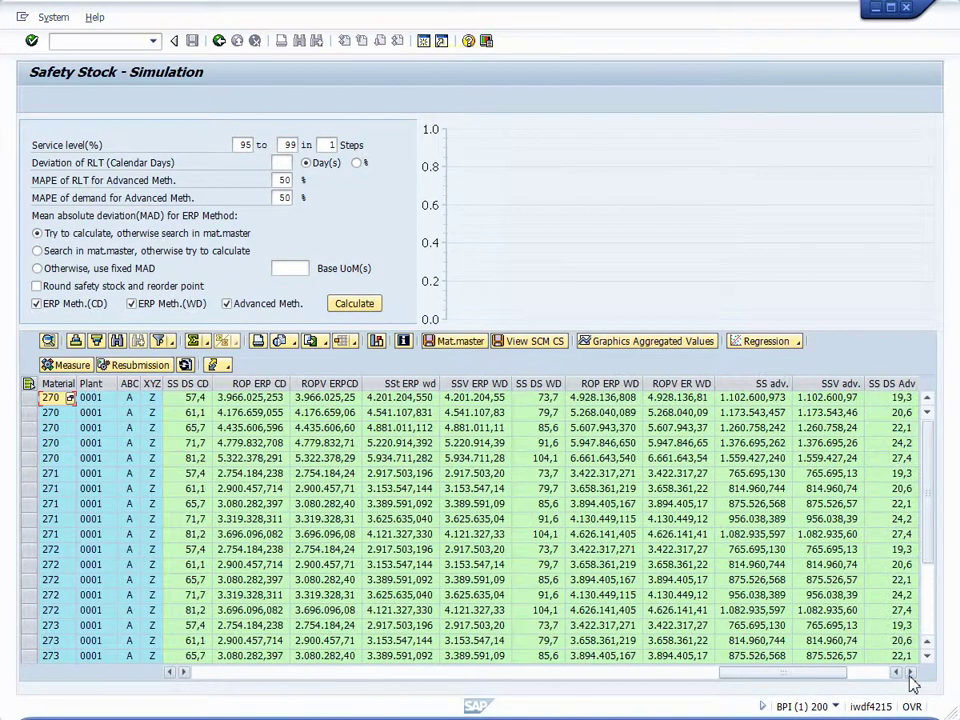
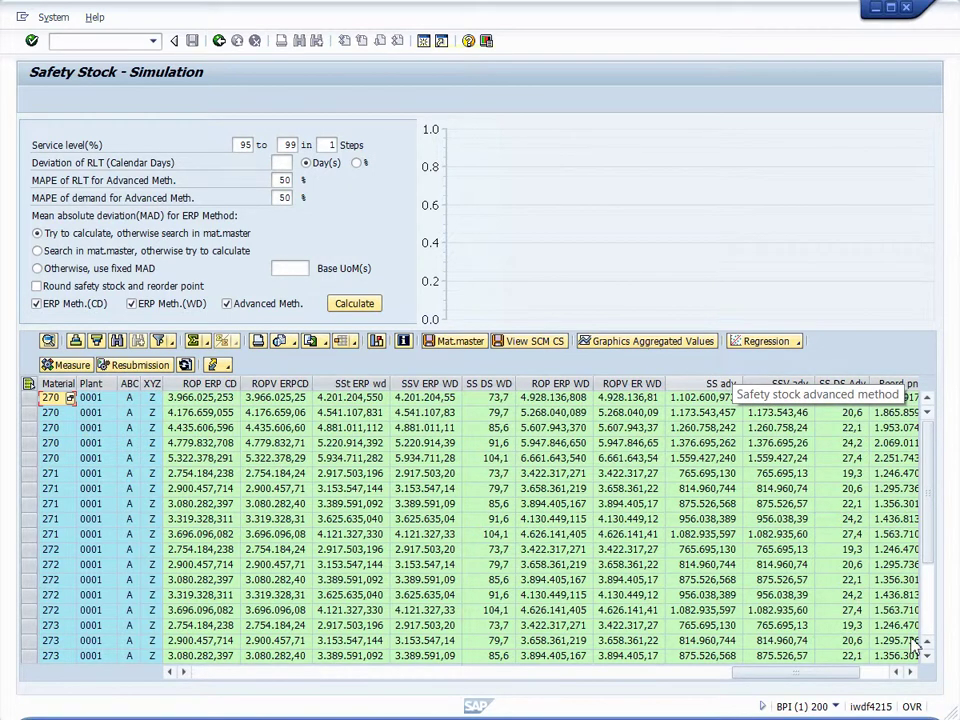
{"action": "left_click", "coordinate": [911, 674]}
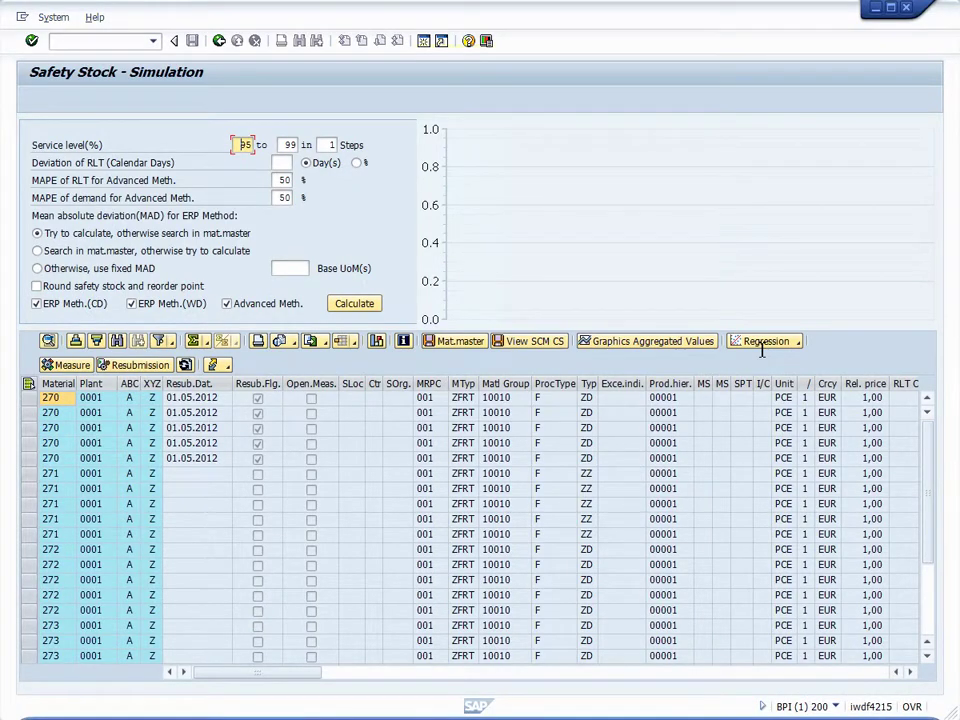
Step: Set the advanced method's MAPE of RLT to 60 % and MAPE of demand to 70 %, recalculate, and leave Advanced Meth. enabled
{"action": "double_click", "coordinate": [283, 181]}
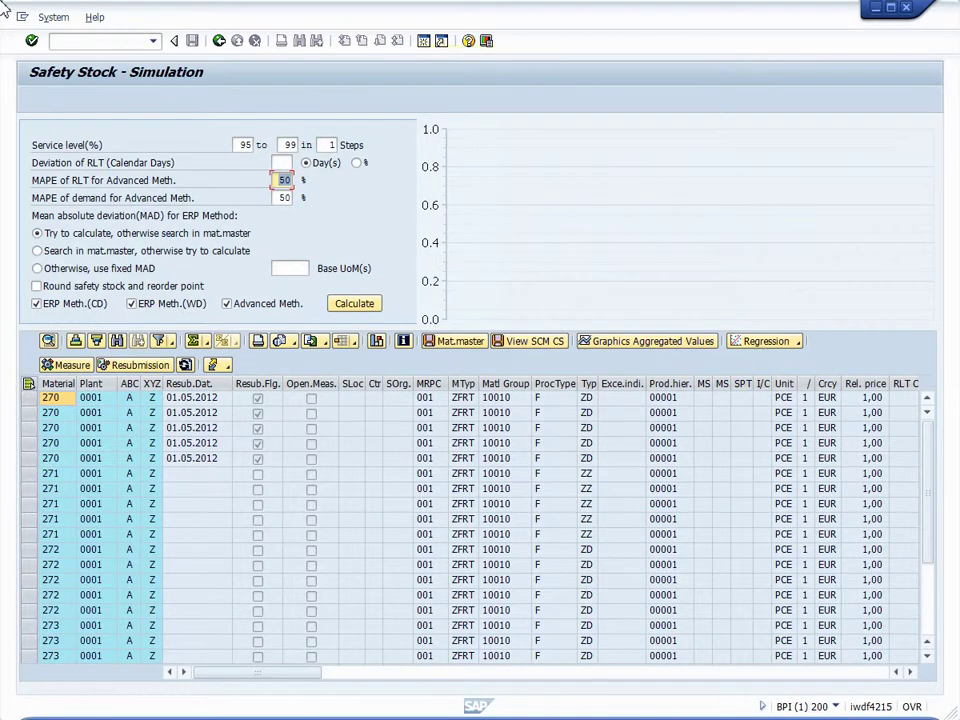
{"action": "type", "text": "60"}
{"action": "double_click", "coordinate": [284, 199]}
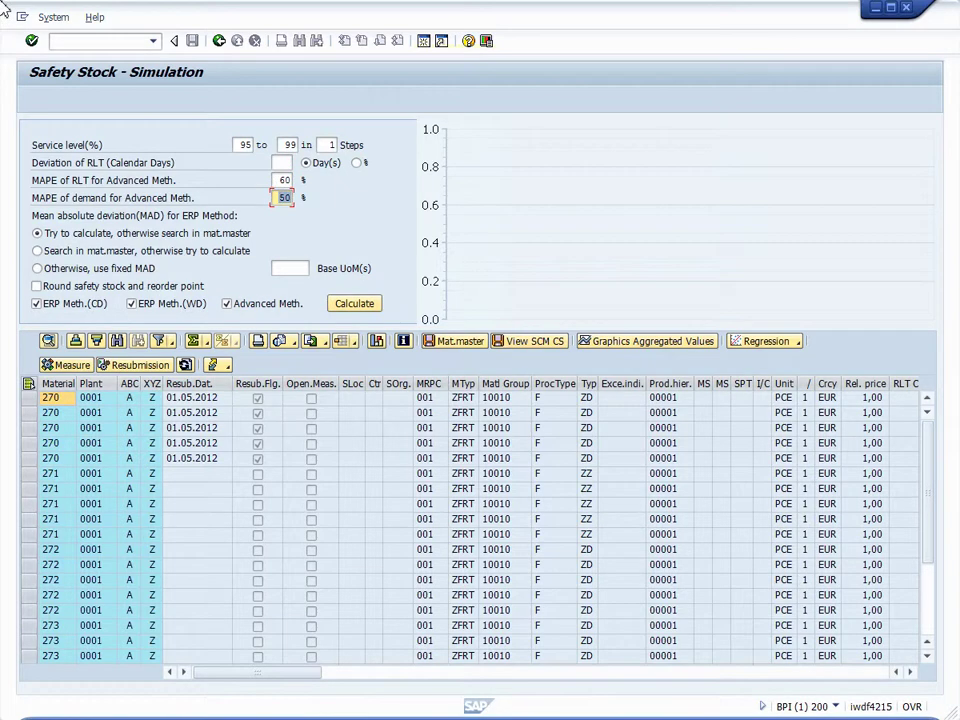
{"action": "type", "text": "70"}
{"action": "key", "text": "Return"}
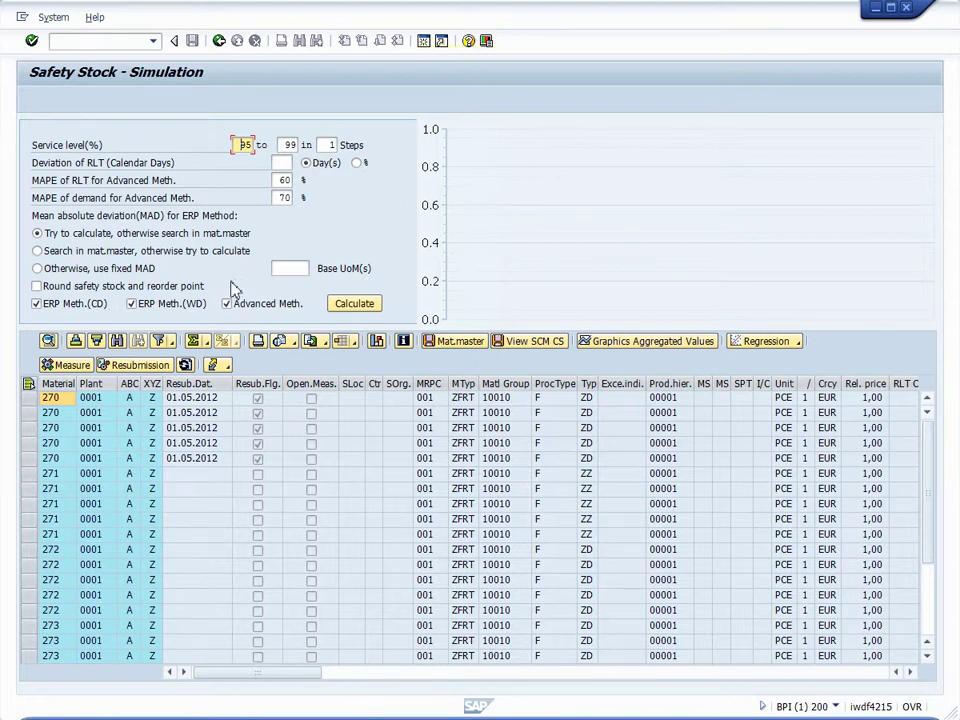
{"action": "left_click", "coordinate": [227, 304]}
{"action": "left_click", "coordinate": [227, 304]}
Step: Display the safety stock regression chart for the second simulation row of material 270
{"action": "left_click", "coordinate": [28, 412]}
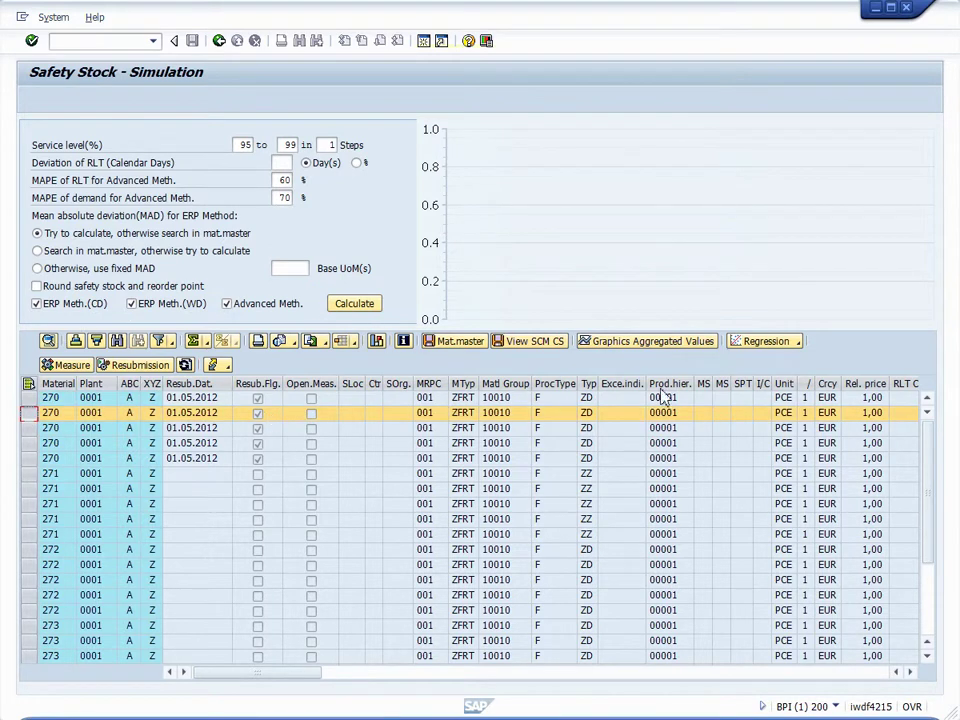
{"action": "left_click", "coordinate": [785, 348]}
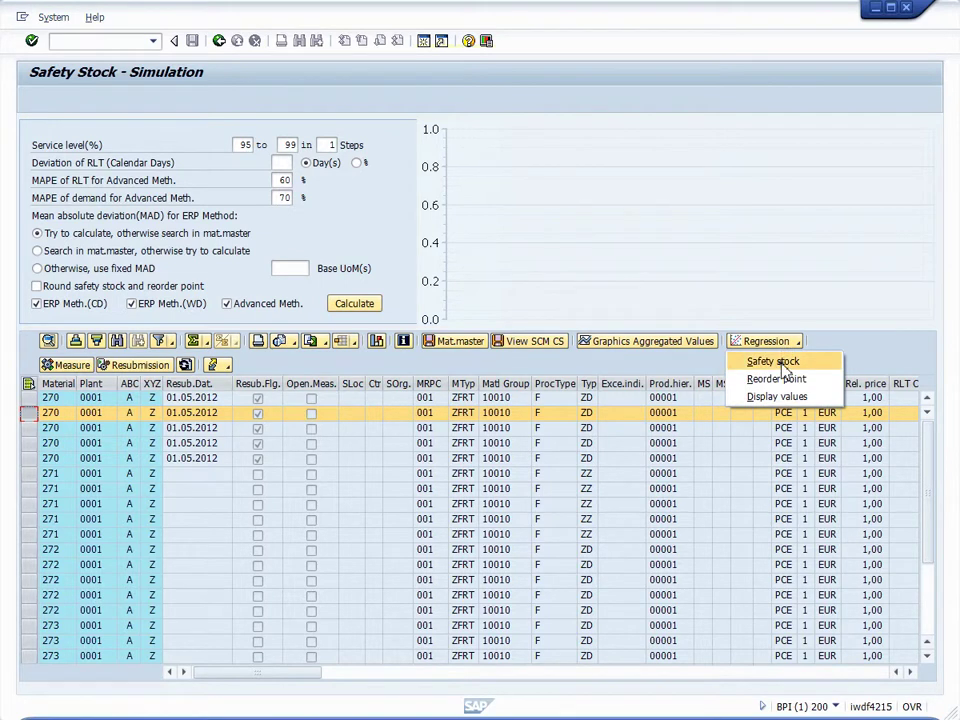
{"action": "left_click", "coordinate": [785, 365]}
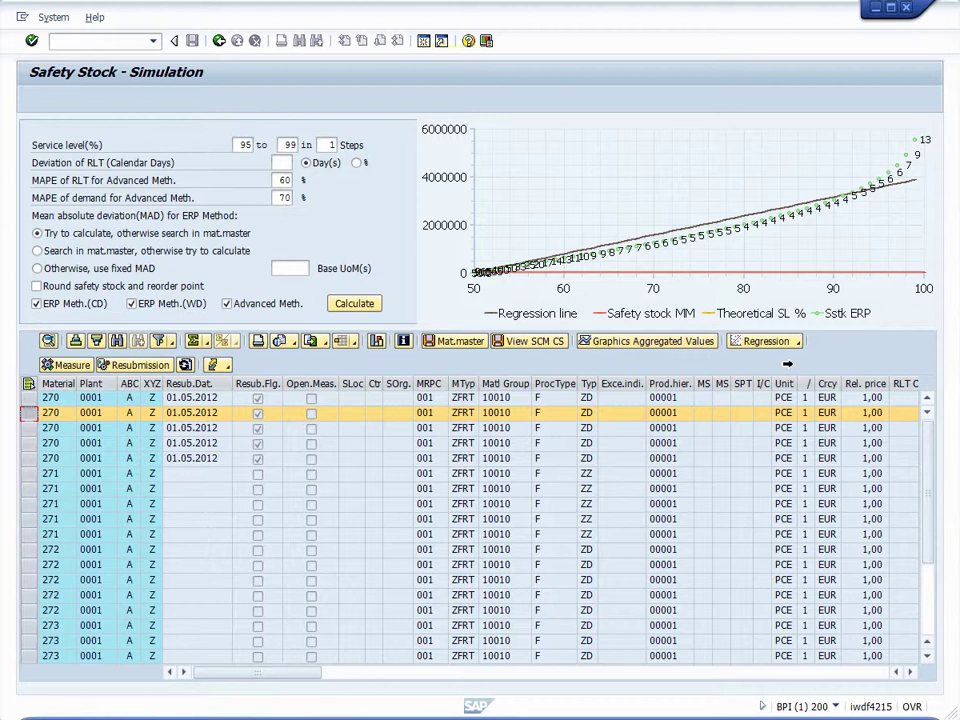
Step: Select the simulation rows for material 270 at 97 %, 271 at 98 %, 273 at 96 % and 274 at 96 %
{"action": "left_click", "coordinate": [30, 428]}
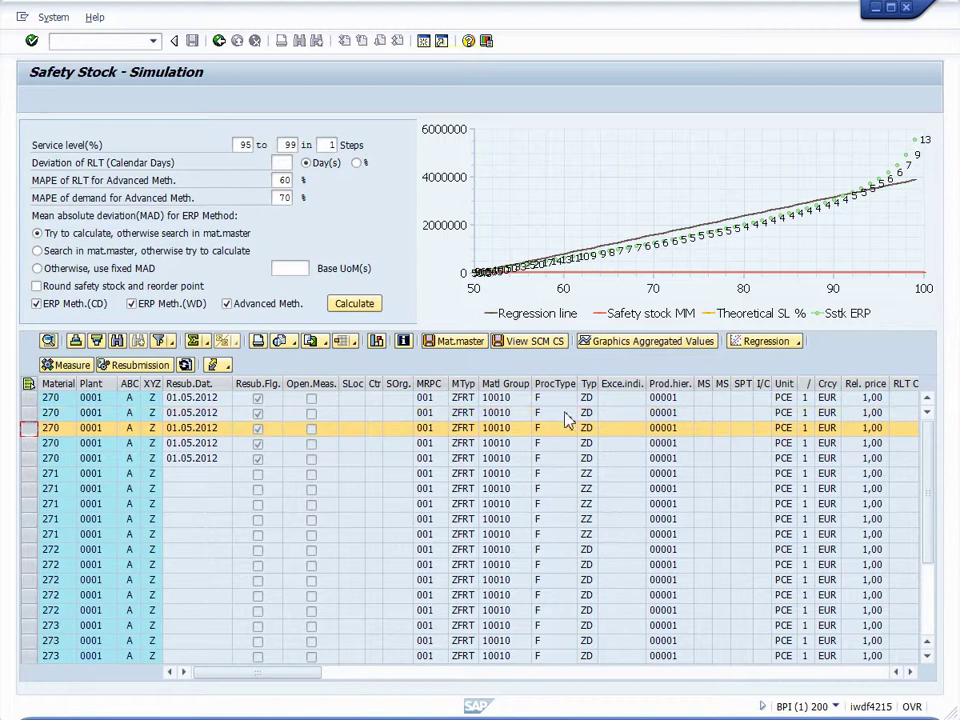
{"action": "left_click", "coordinate": [781, 346]}
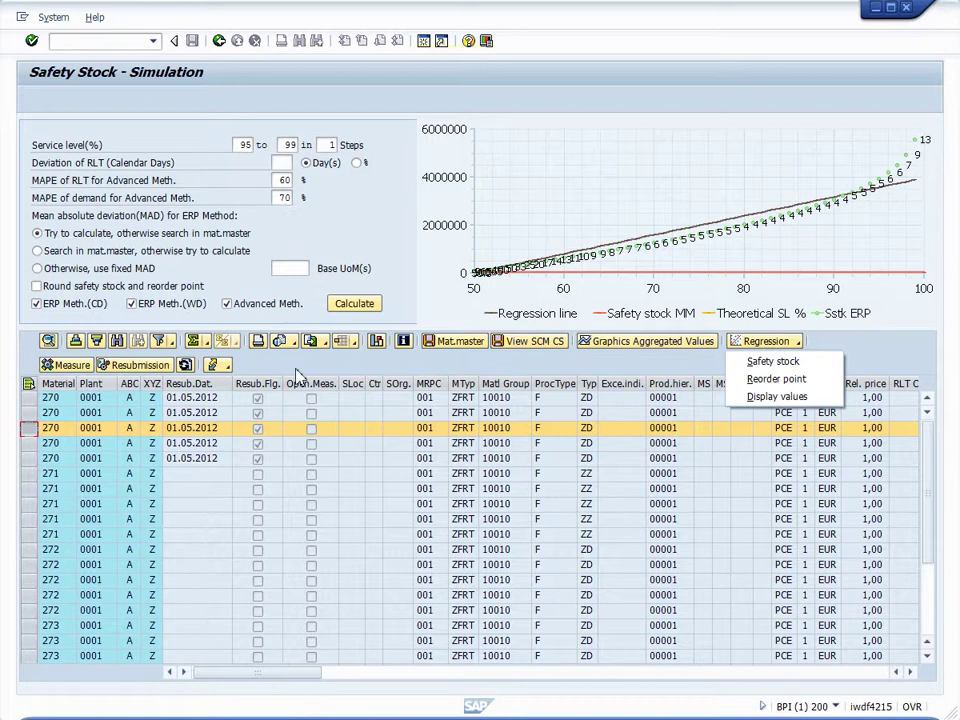
{"action": "left_click", "coordinate": [29, 519], "text": "ctrl"}
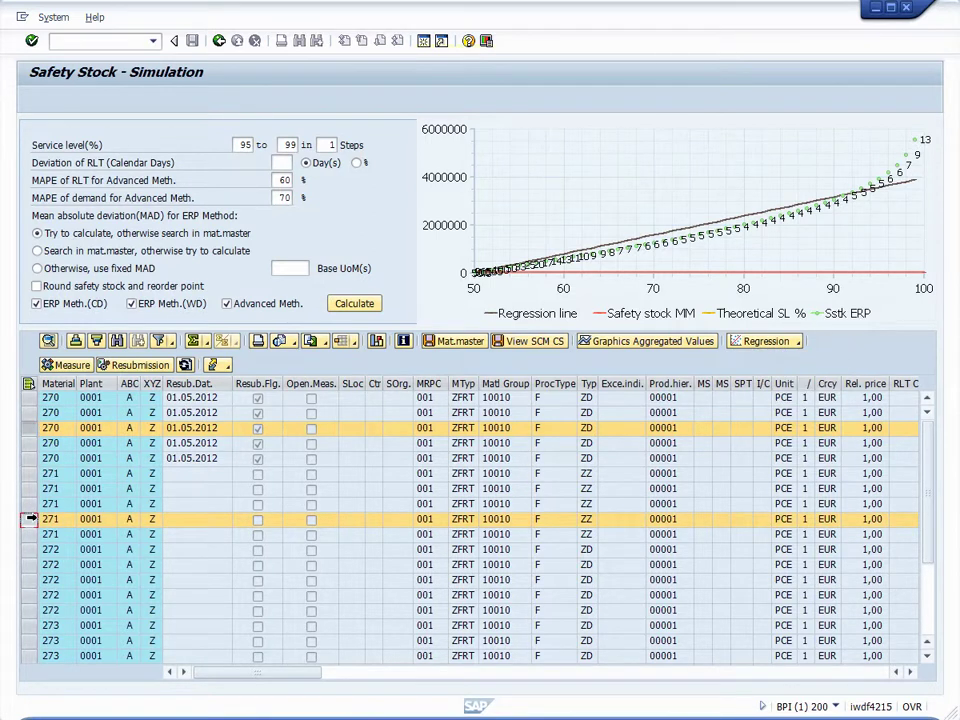
{"action": "left_click", "coordinate": [29, 641], "text": "ctrl"}
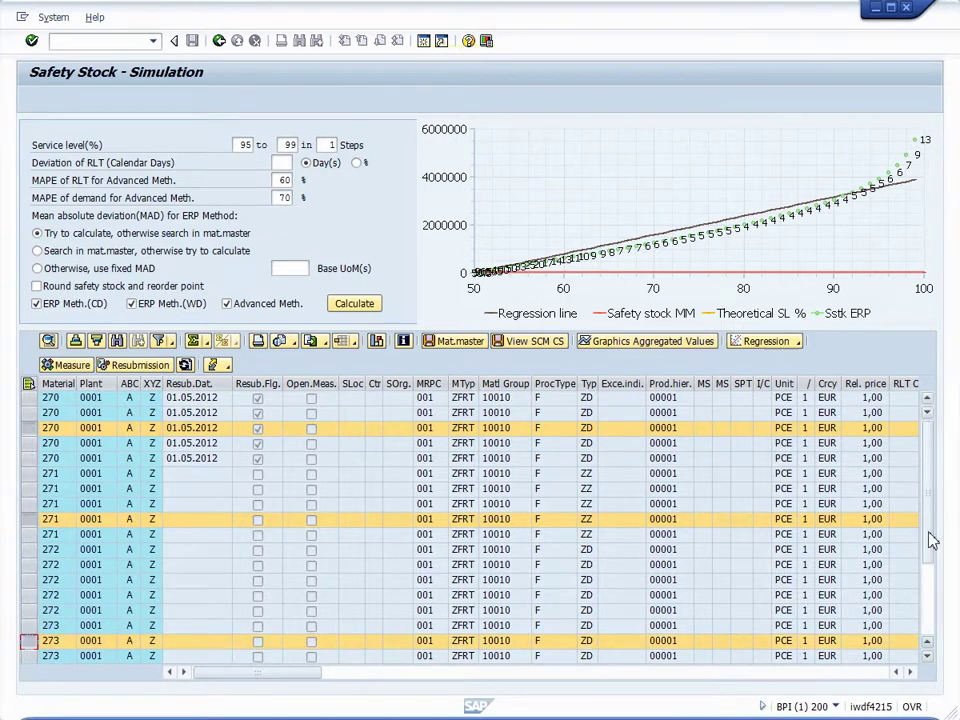
{"action": "left_click", "coordinate": [932, 568]}
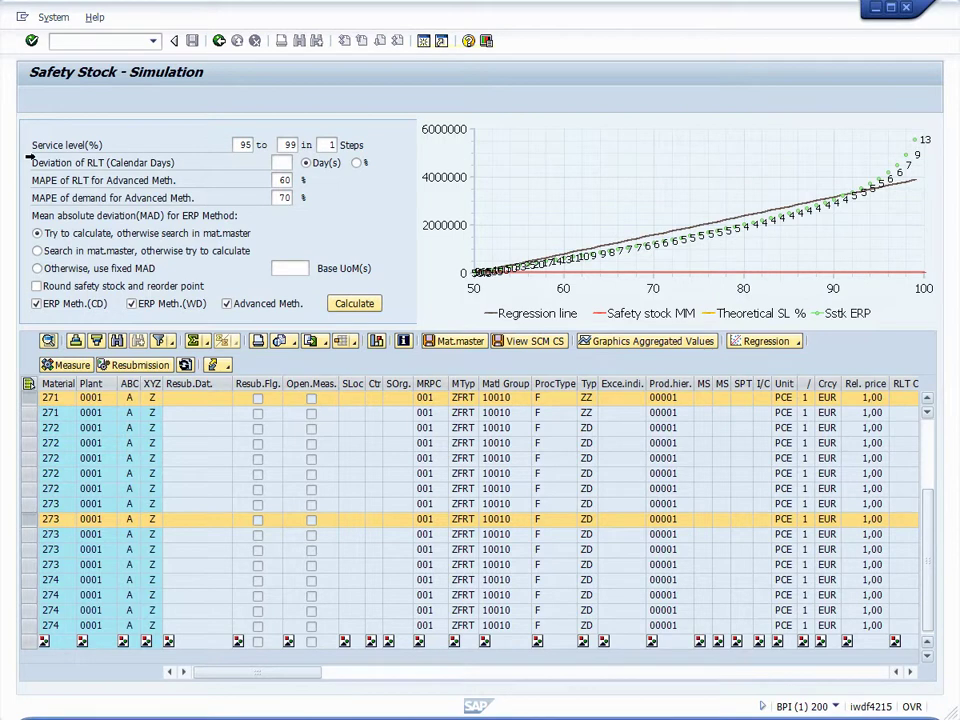
{"action": "left_click", "coordinate": [30, 595], "text": "ctrl"}
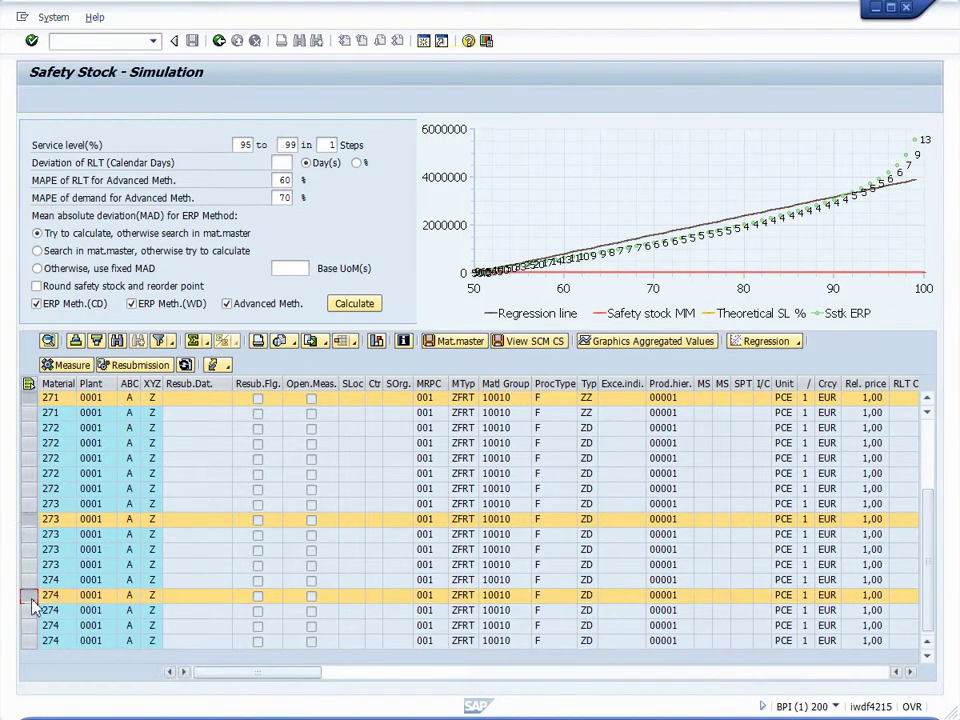
Step: Open the material master update for the selected rows and choose the advanced method as the source of values
{"action": "left_click", "coordinate": [808, 672]}
{"action": "left_click", "coordinate": [808, 672]}
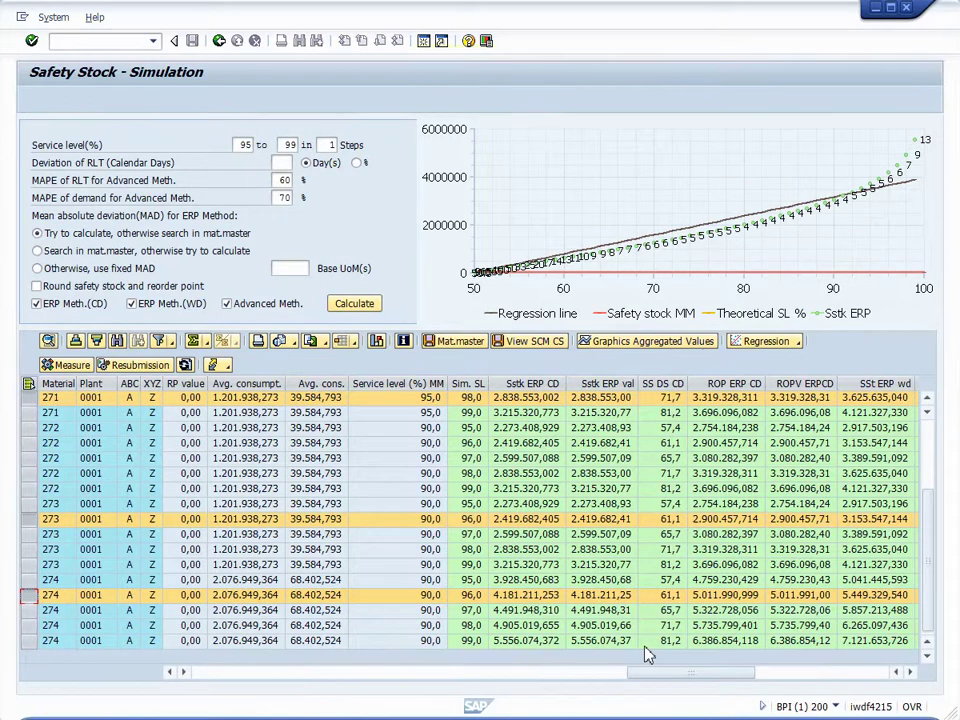
{"action": "left_click", "coordinate": [458, 342]}
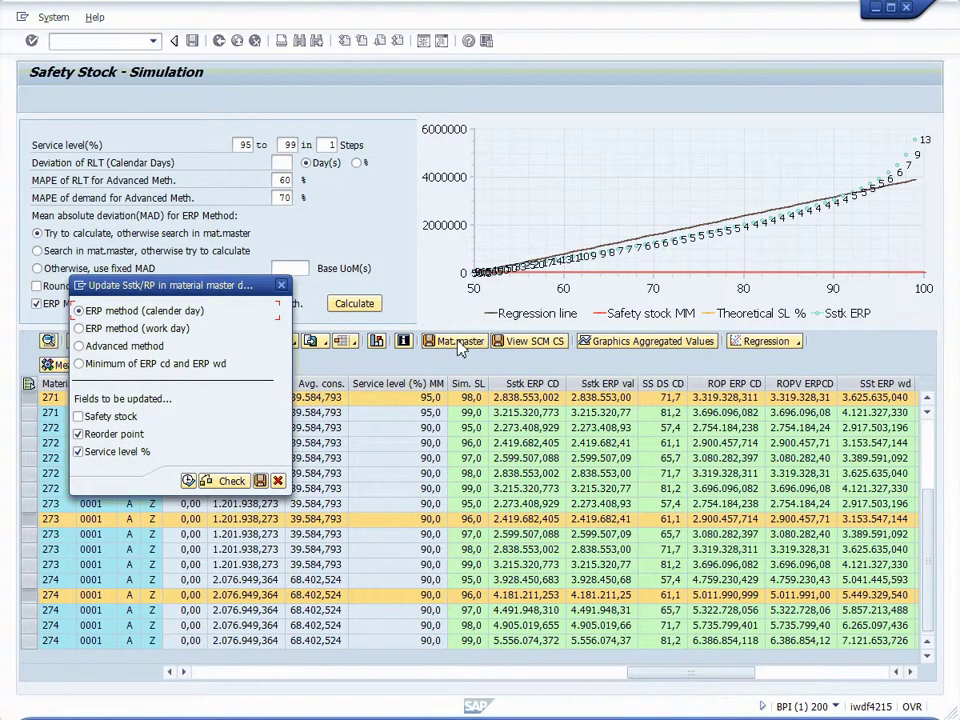
{"action": "left_click", "coordinate": [80, 346]}
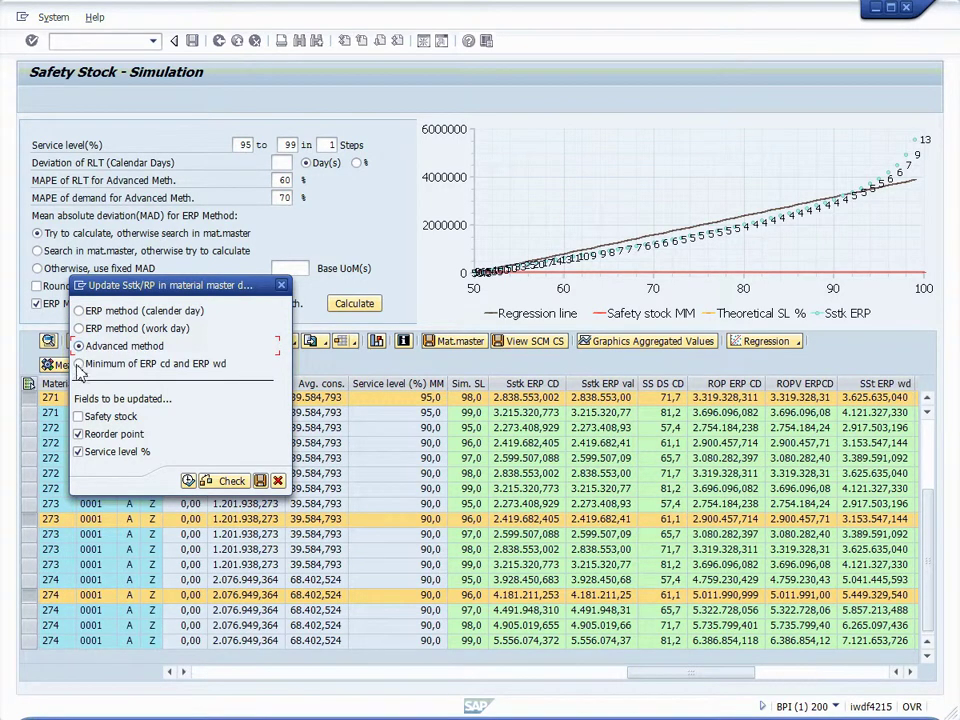